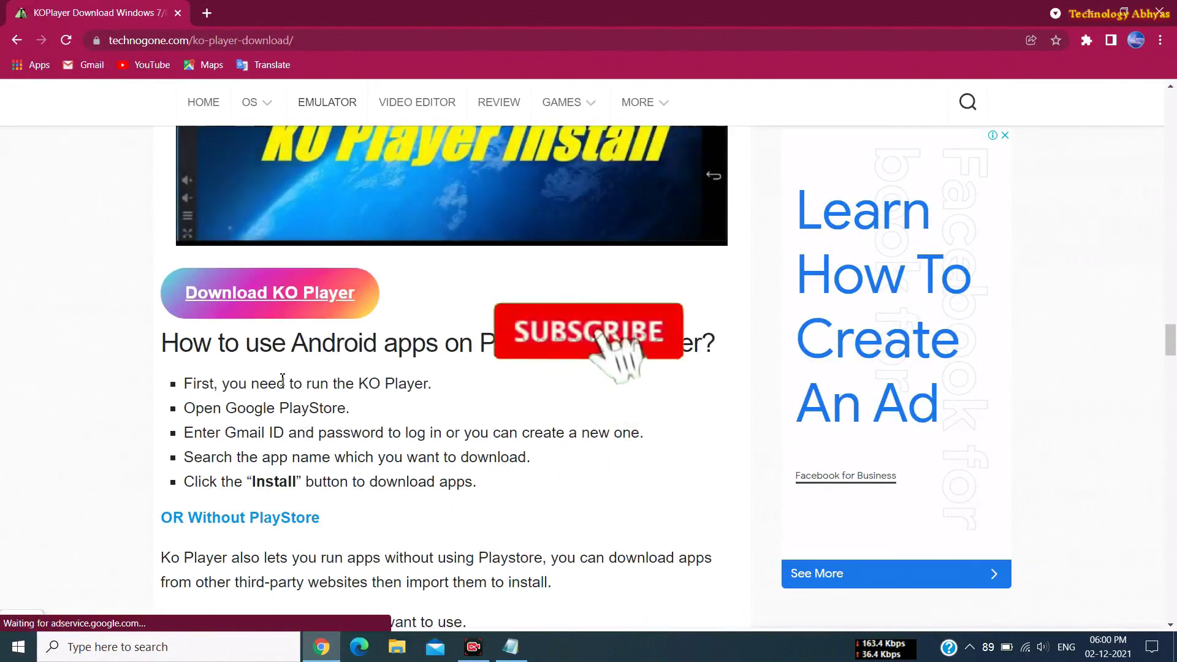
Step: Download the KO Player installer through the page's MediaFire link, closing the pop-up ad and the cookie notice
scroll(182, 464, "down", 1)
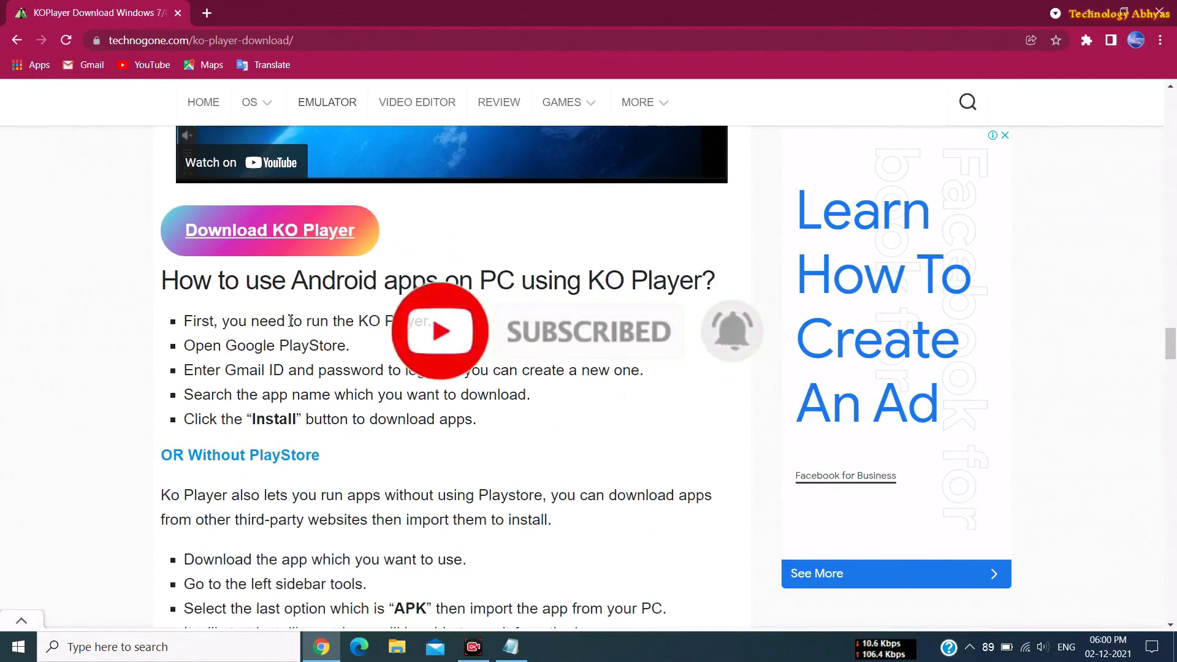
scroll(297, 367, "up", 2)
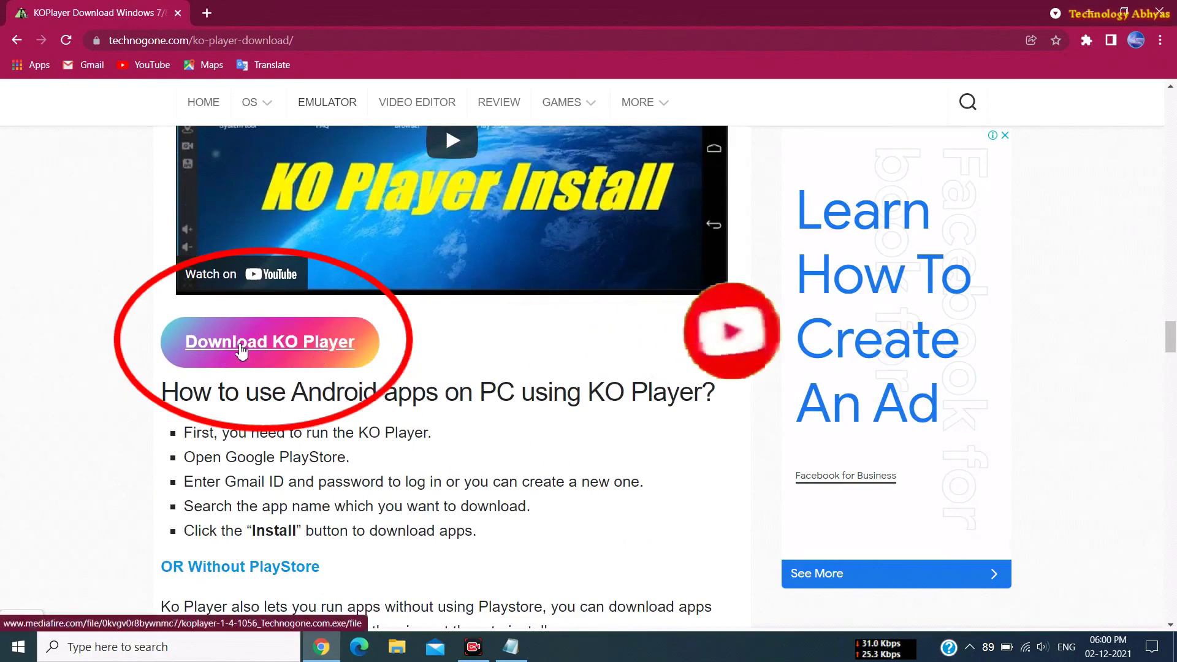
left_click(276, 343)
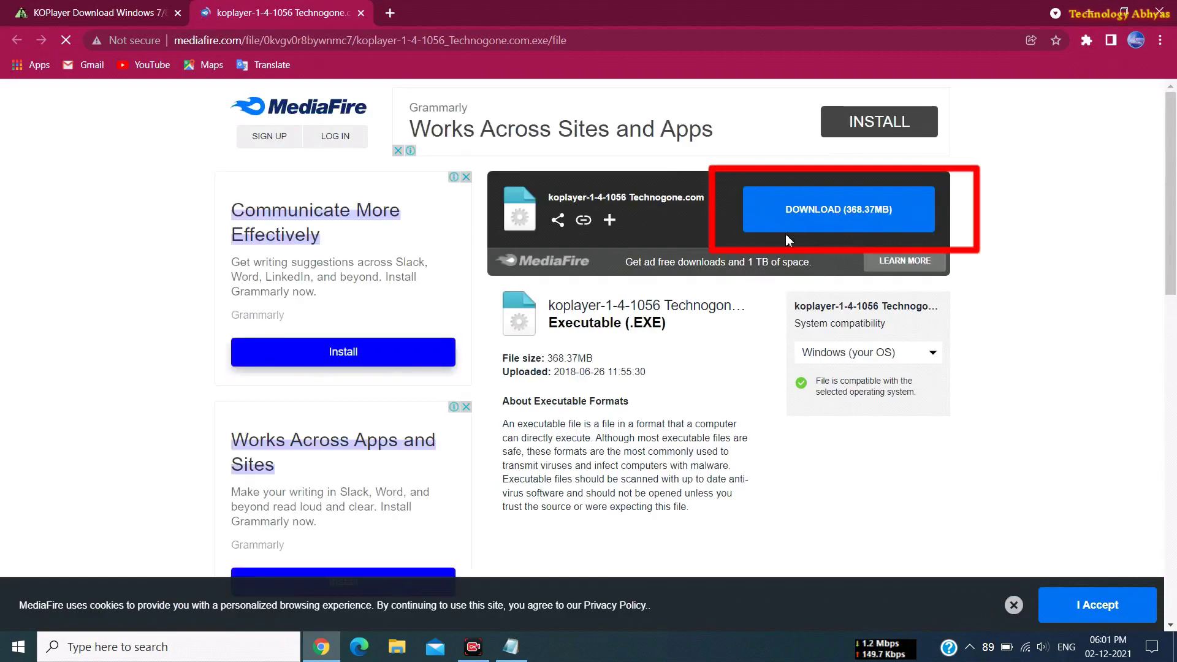
left_click(824, 227)
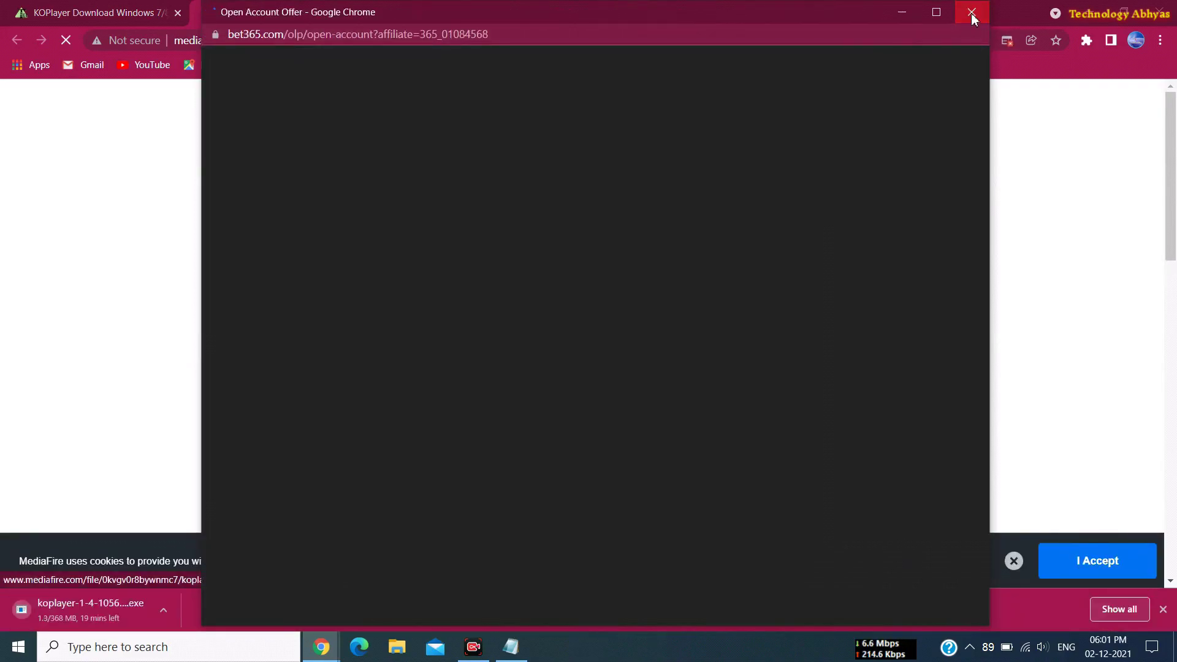
left_click(971, 13)
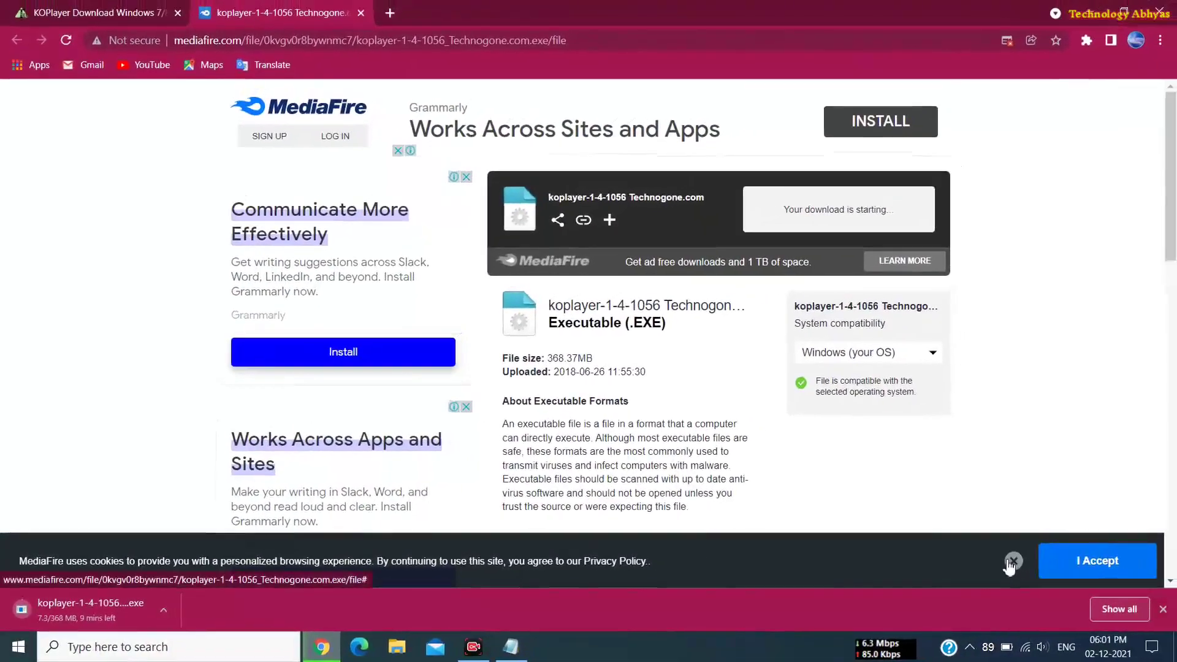
left_click(1012, 561)
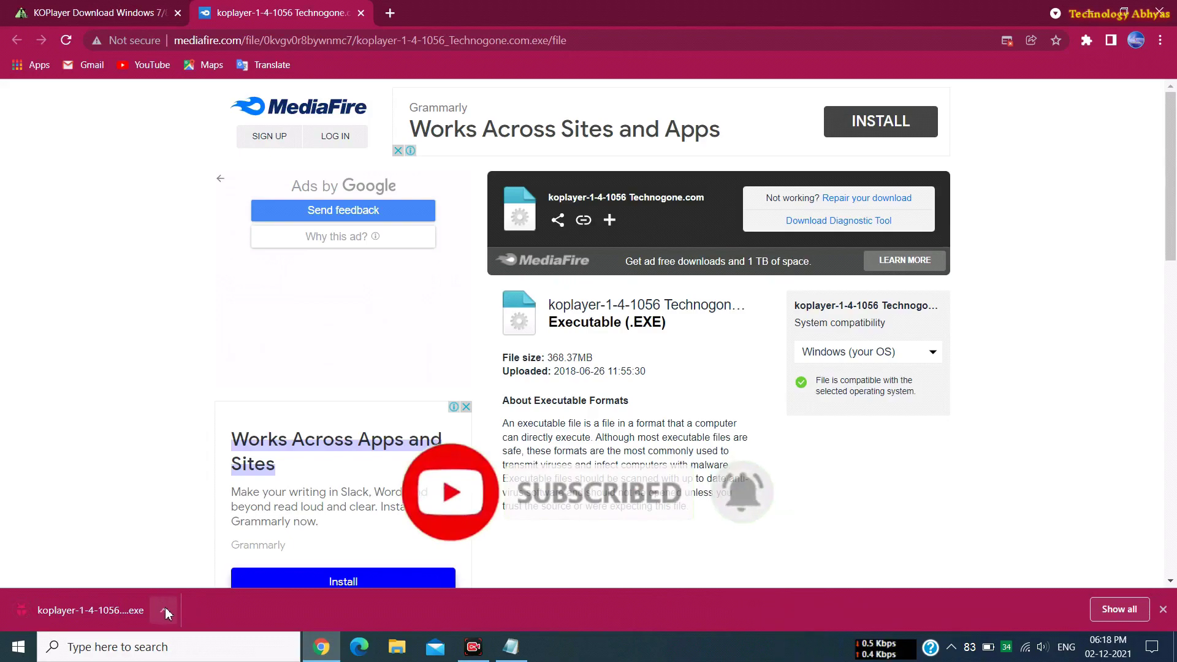
Step: Show the downloaded koplayer-1-4-1056 installer in its folder, minimize the browser and run the file as administrator
left_click(165, 609)
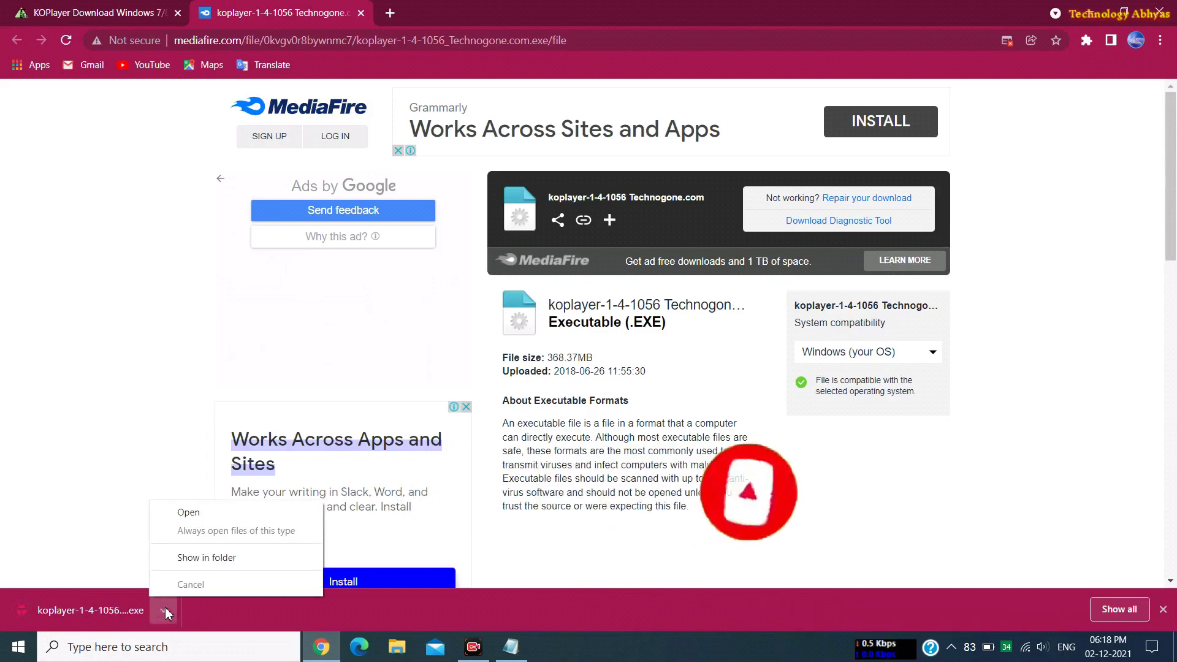
left_click(216, 558)
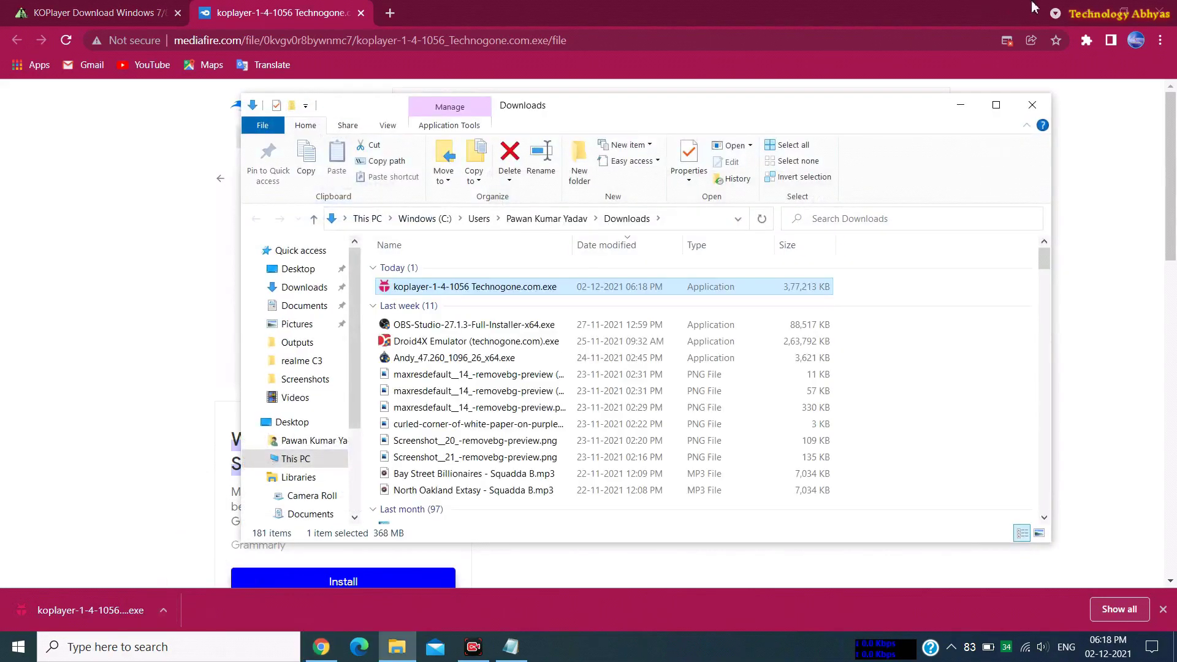
left_click(1077, 15)
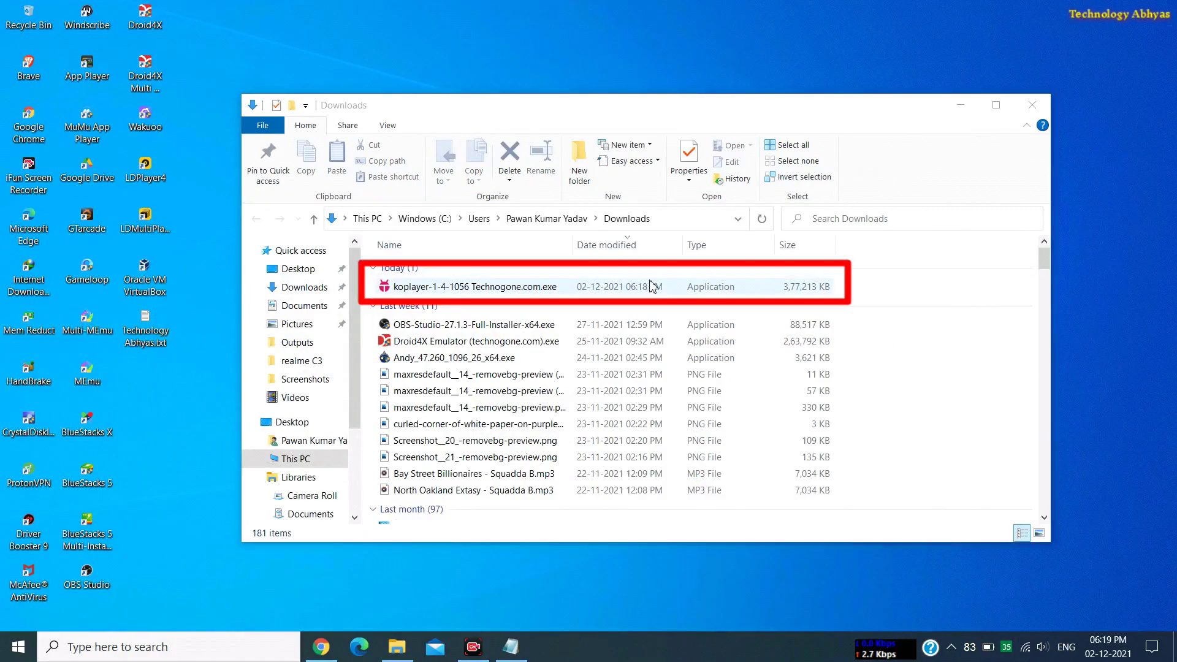
left_click(636, 290)
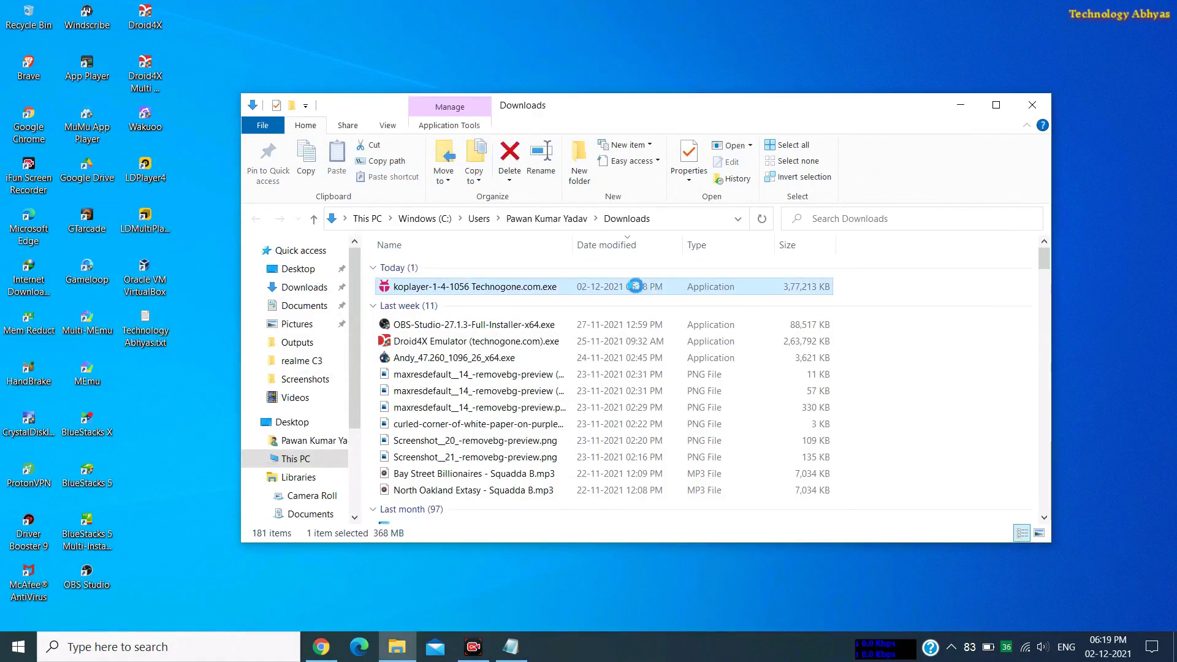
right_click(635, 290)
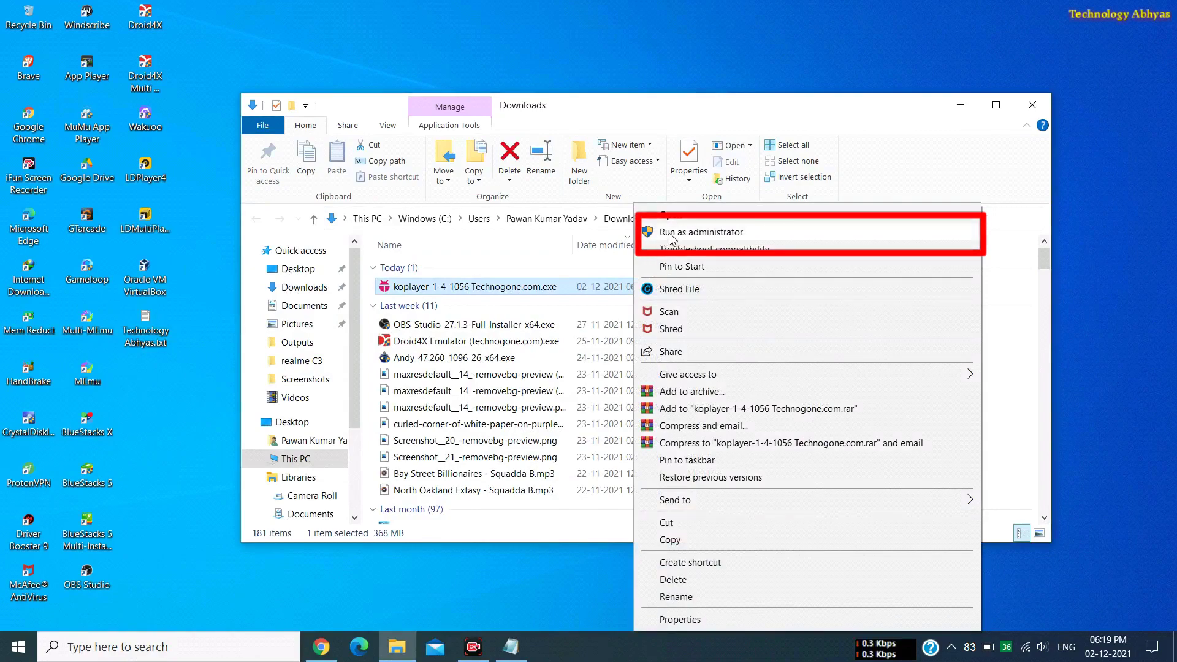
left_click(709, 235)
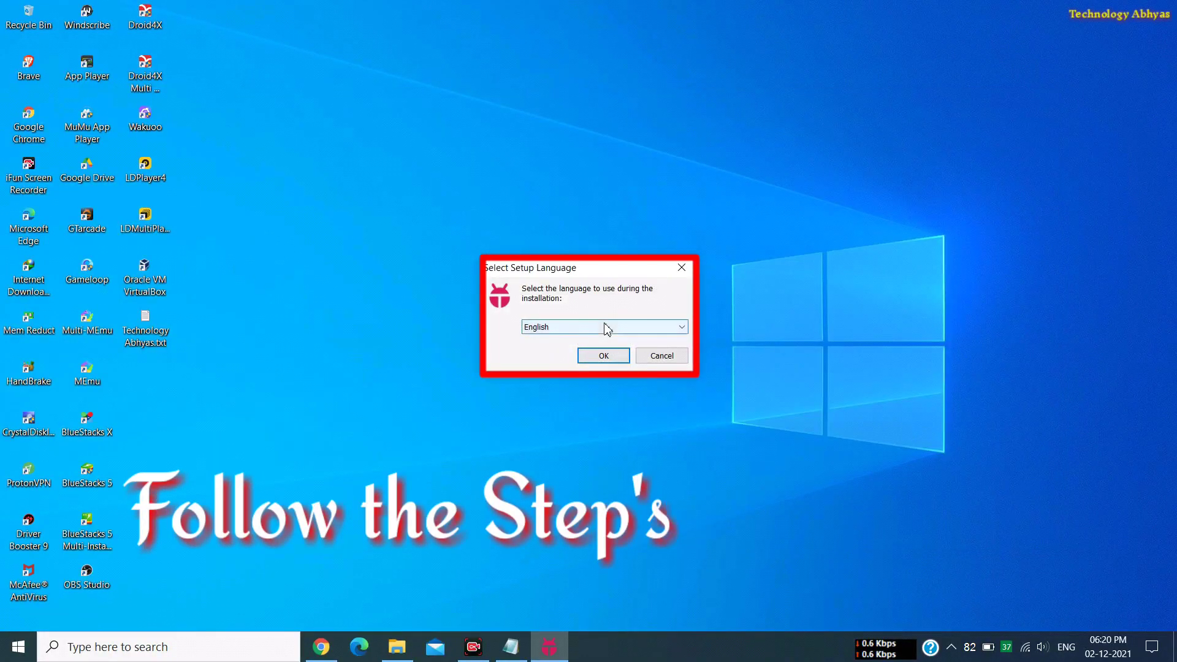
Step: Install KOPLAYER in English with the license agreement accepted and C:\KOPLAYER as destination, and finish with Run KOPLAYER enabled
left_click(601, 354)
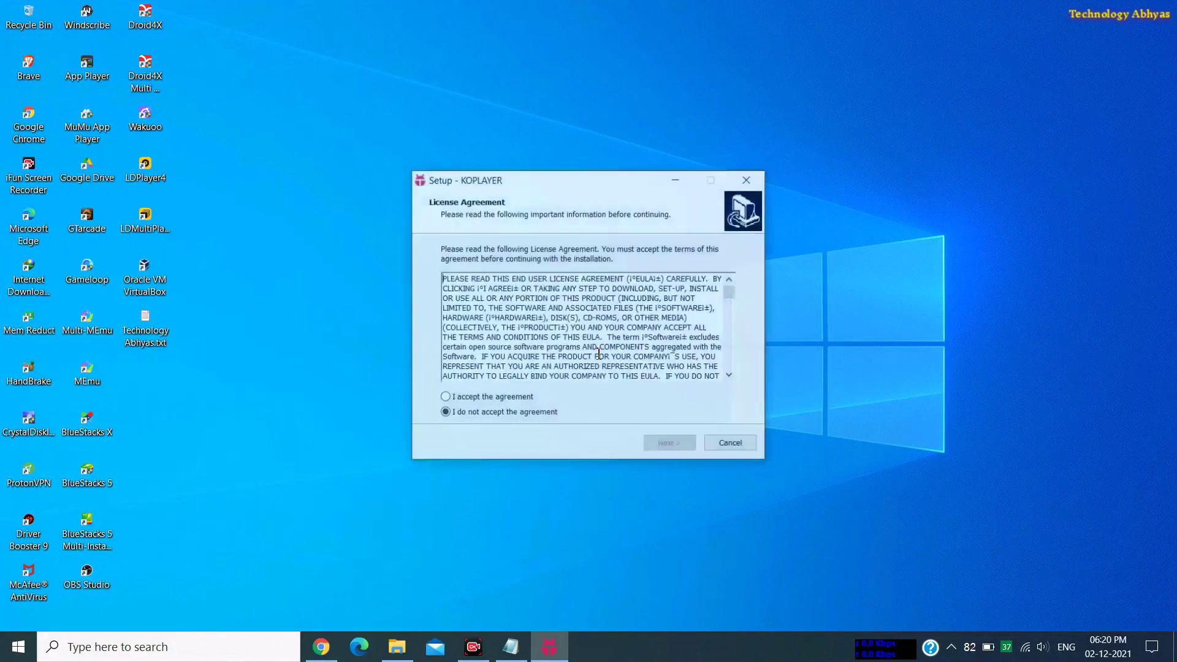
left_click_drag(730, 295, 717, 428)
left_click(444, 397)
left_click(668, 444)
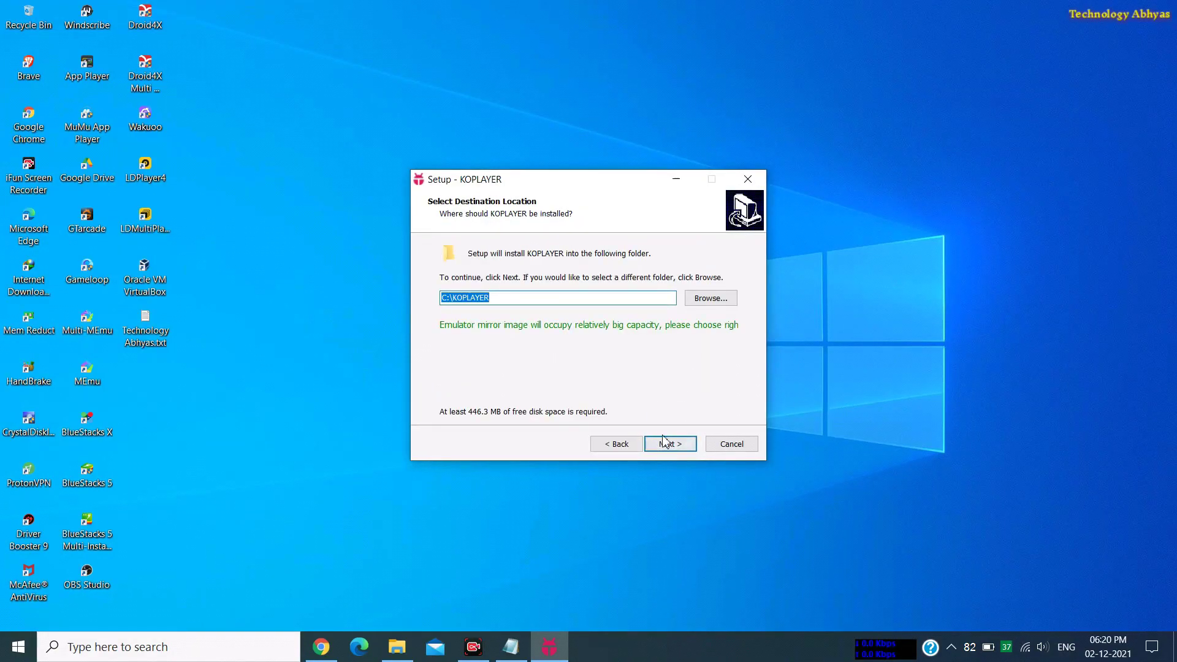
left_click(669, 443)
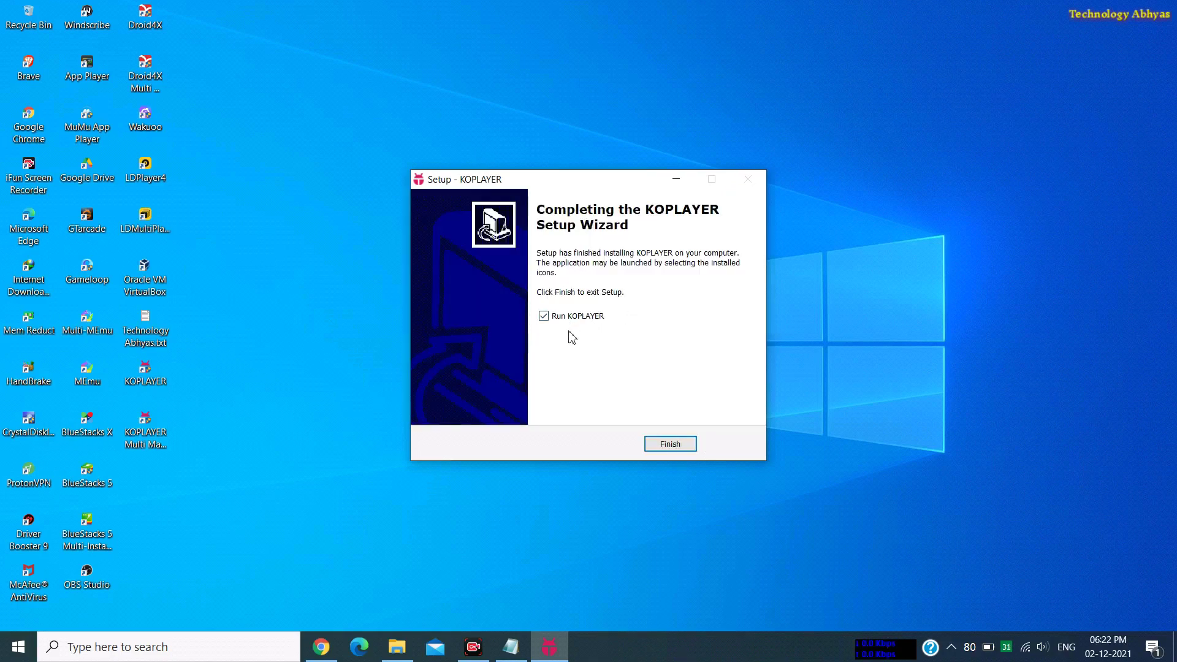
left_click(655, 441)
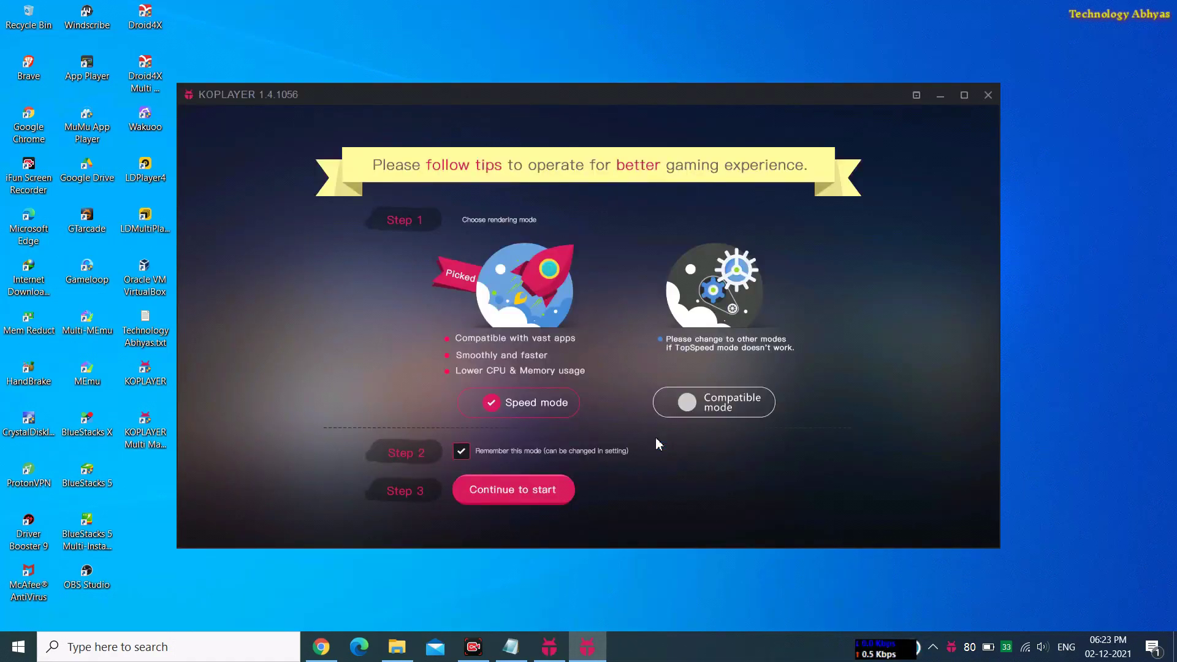
Step: Start KOPLAYER in Speed mode with the option to remember this mode enabled
left_click(687, 403)
left_click(513, 402)
left_click(461, 451)
left_click(461, 451)
left_click(511, 490)
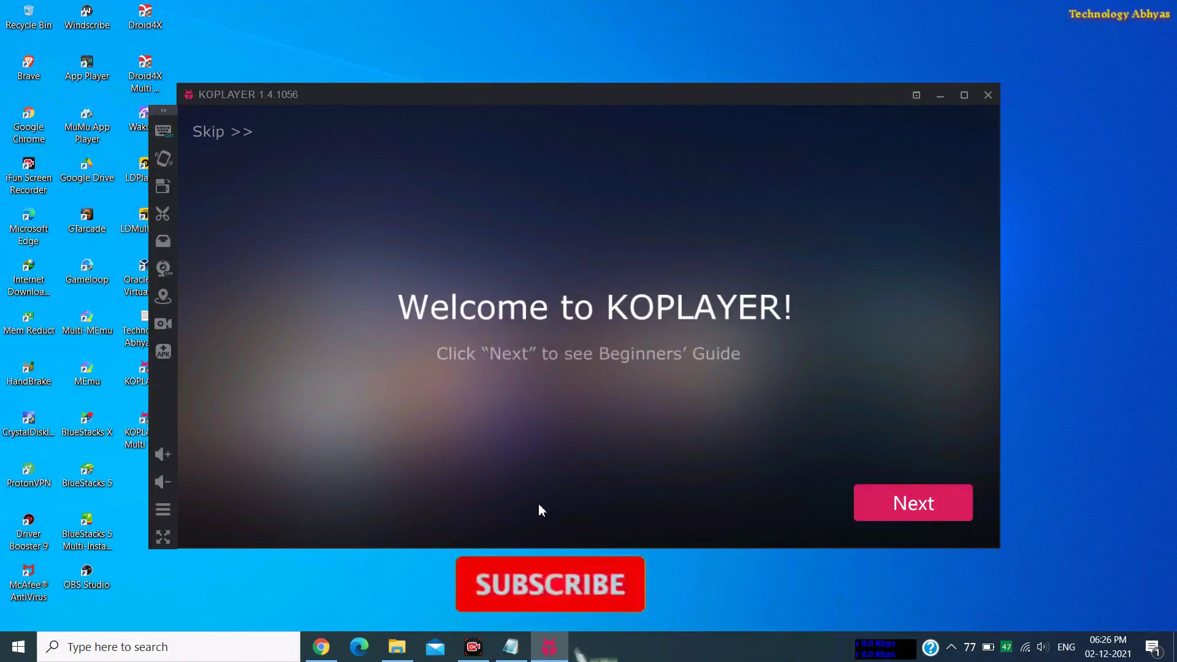
Step: Go through all pages of the KOPLAYER Beginners' Guide to reach the emulator
left_click(881, 518)
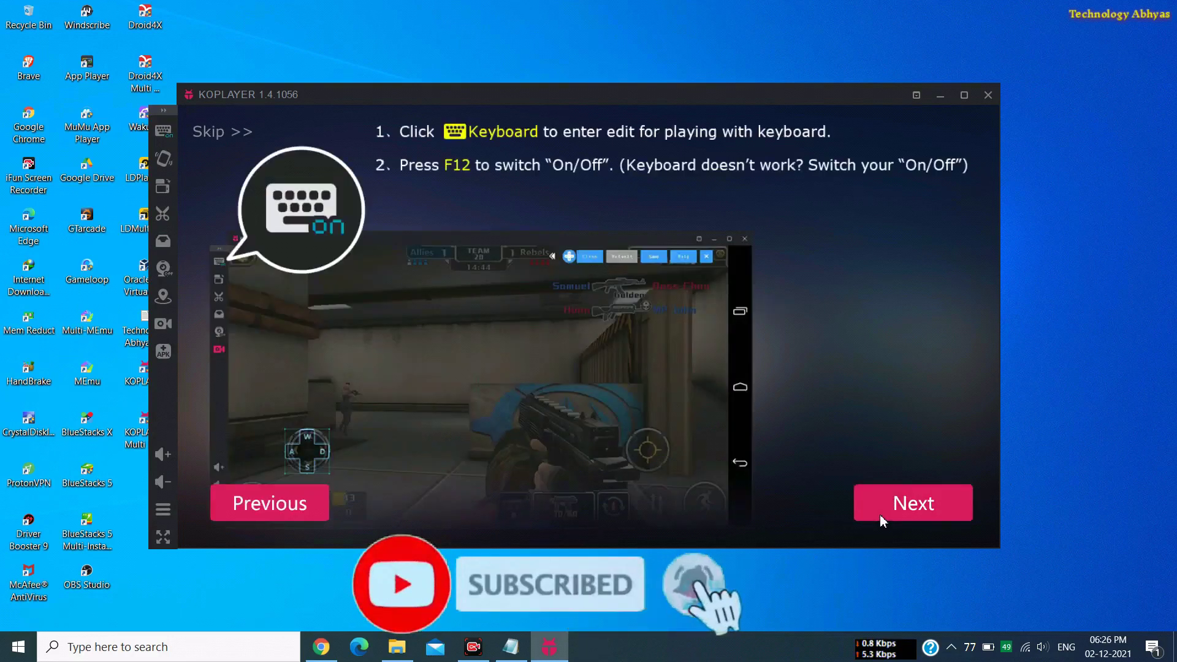
left_click(892, 500)
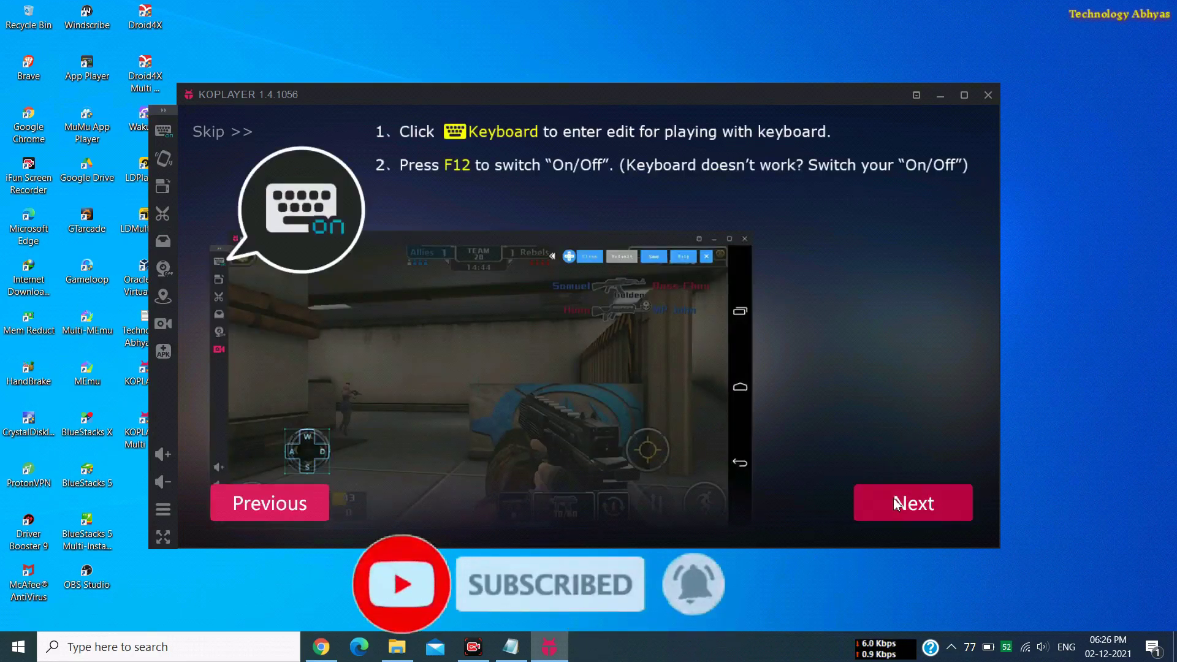
left_click(894, 503)
left_click(895, 503)
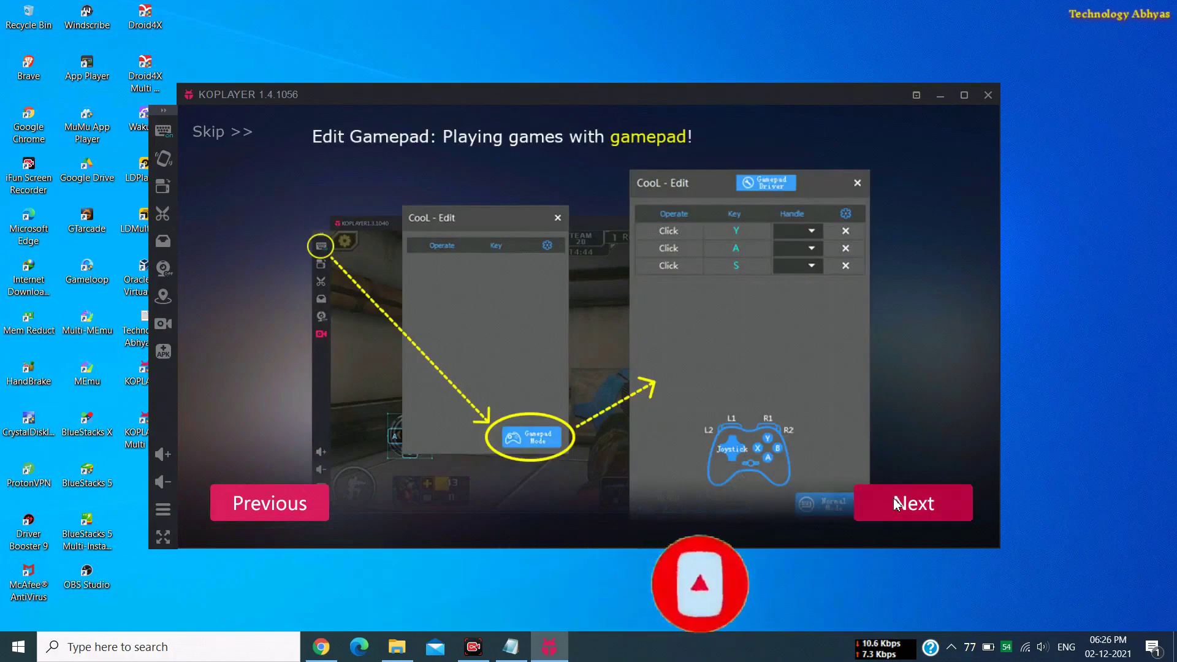
left_click(896, 503)
left_click(896, 503)
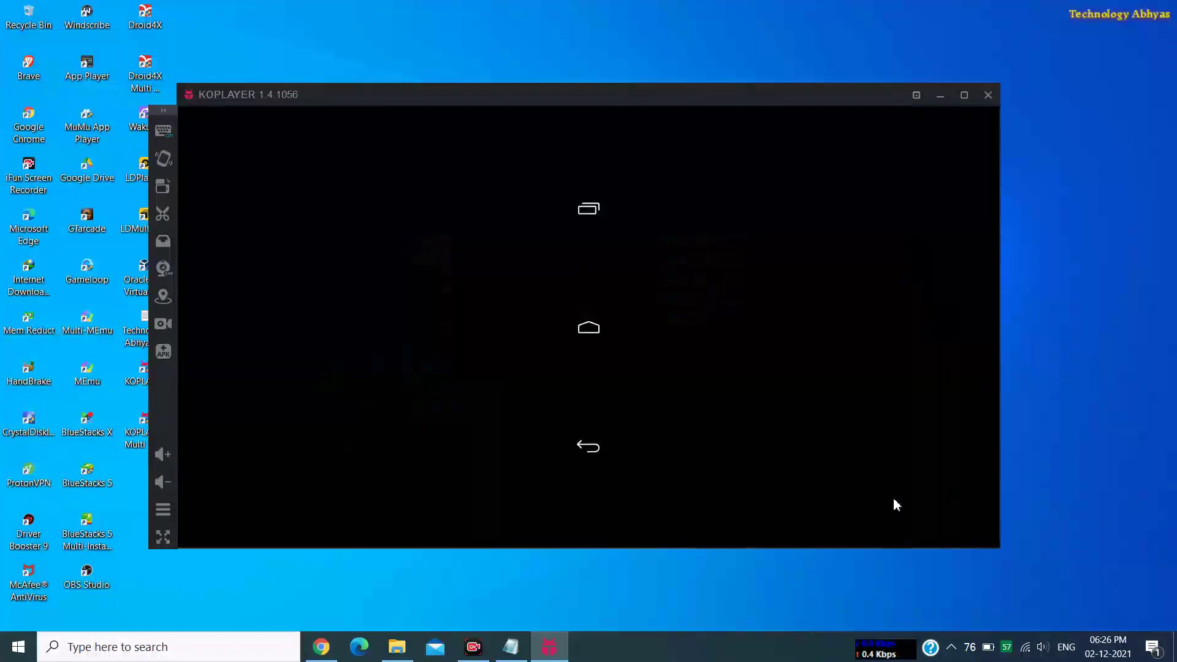
Step: Dismiss the Play Store with its Google account prompt from the recent apps
left_click(500, 389)
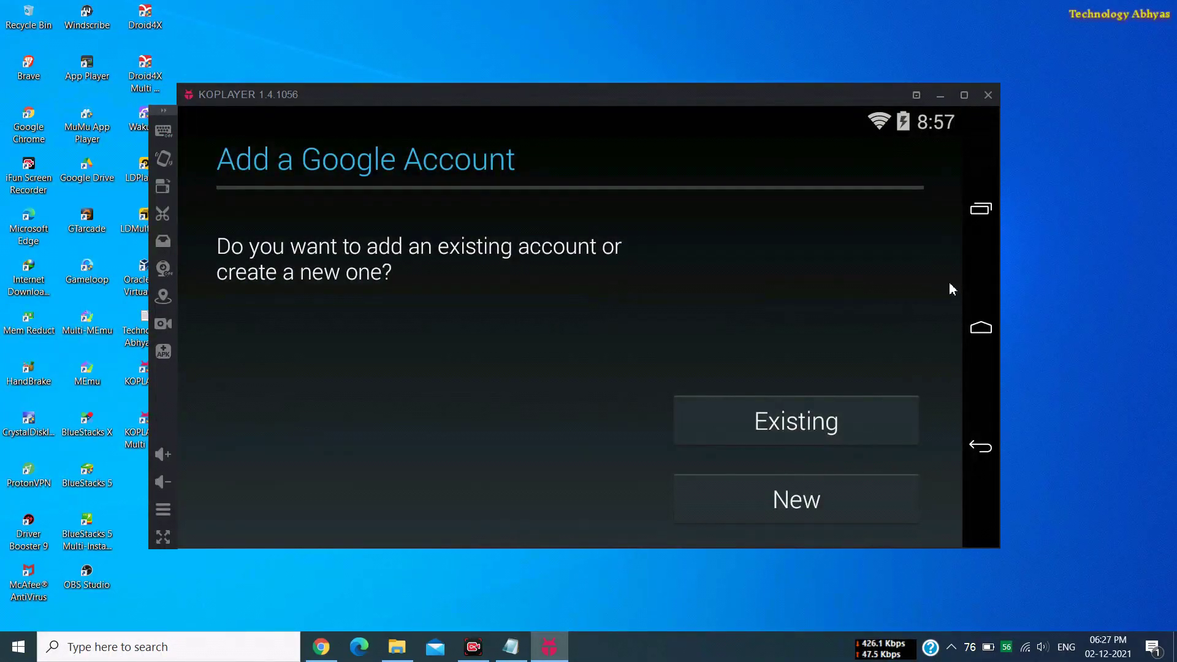
left_click(983, 211)
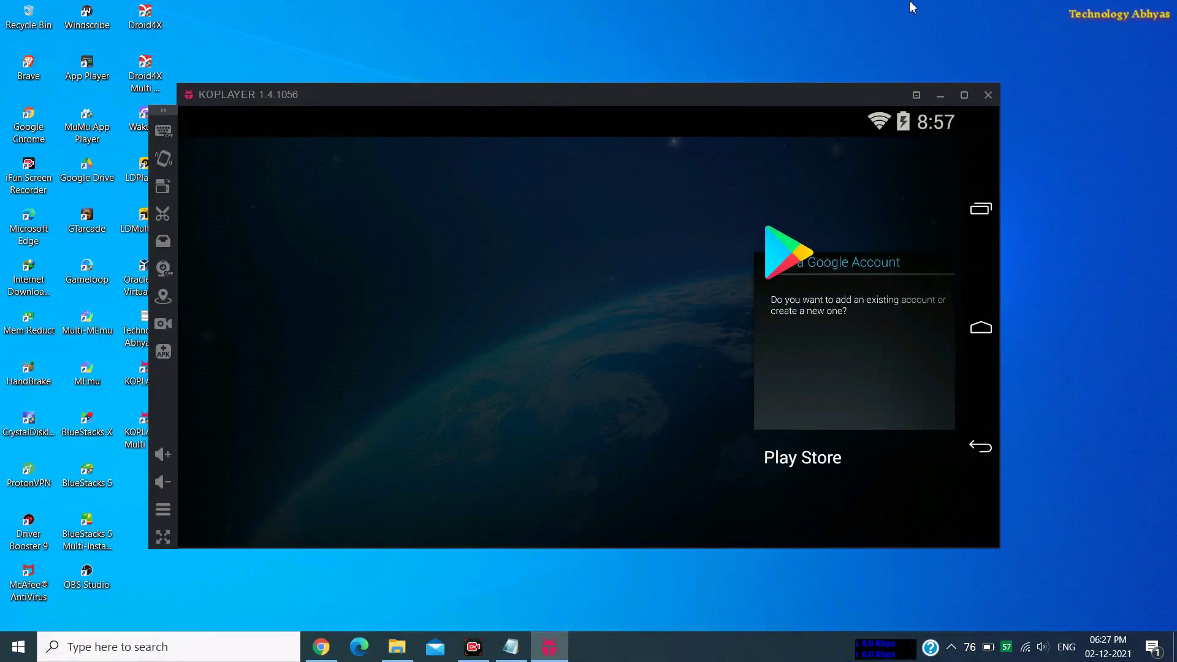
left_click_drag(792, 376, 838, 3)
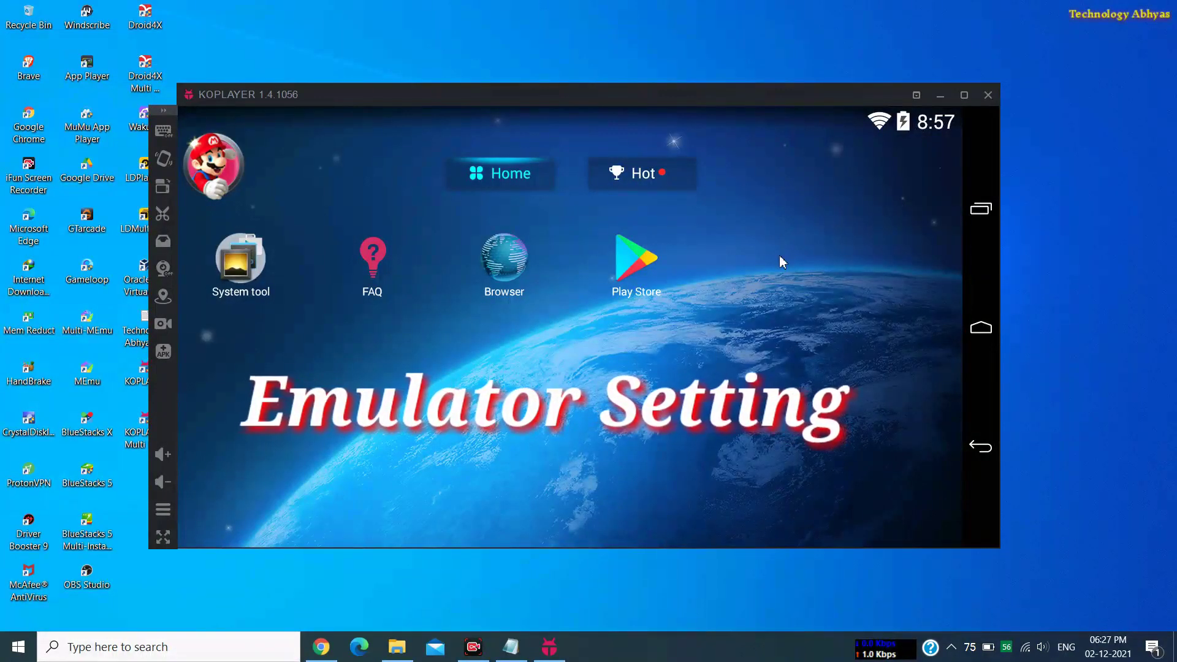
Step: In the software settings, keep the 1280x720-320dpi (HD Landscape) resolution and set the emulator memory to 4096MB Ram
left_click(916, 95)
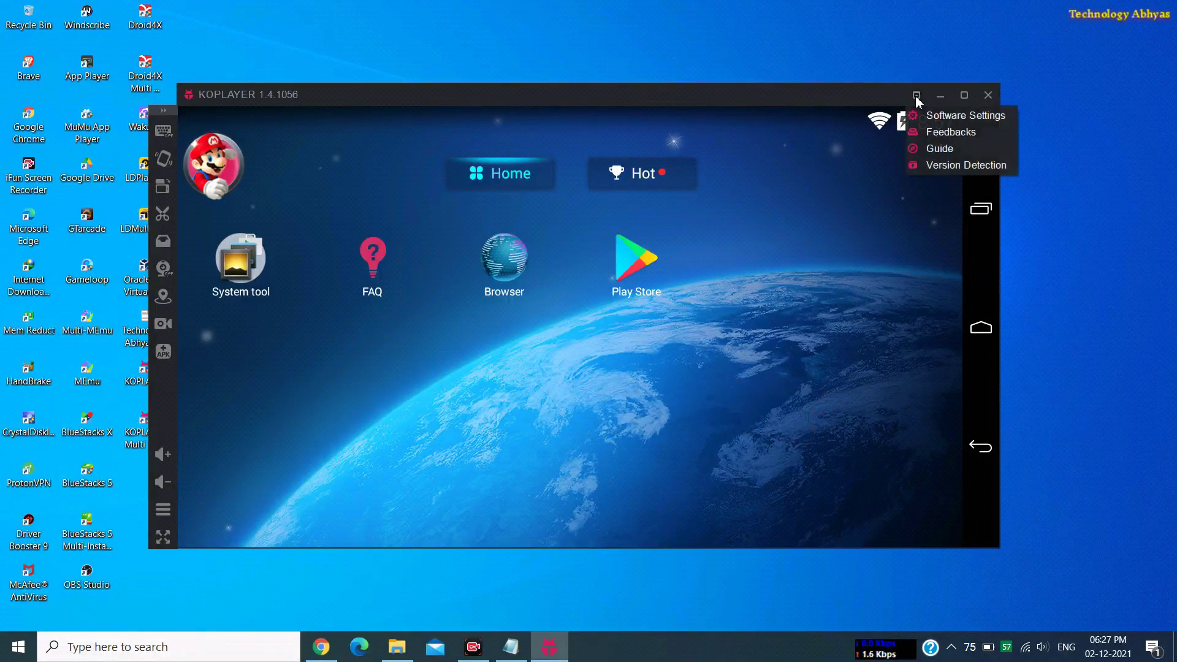
left_click(938, 118)
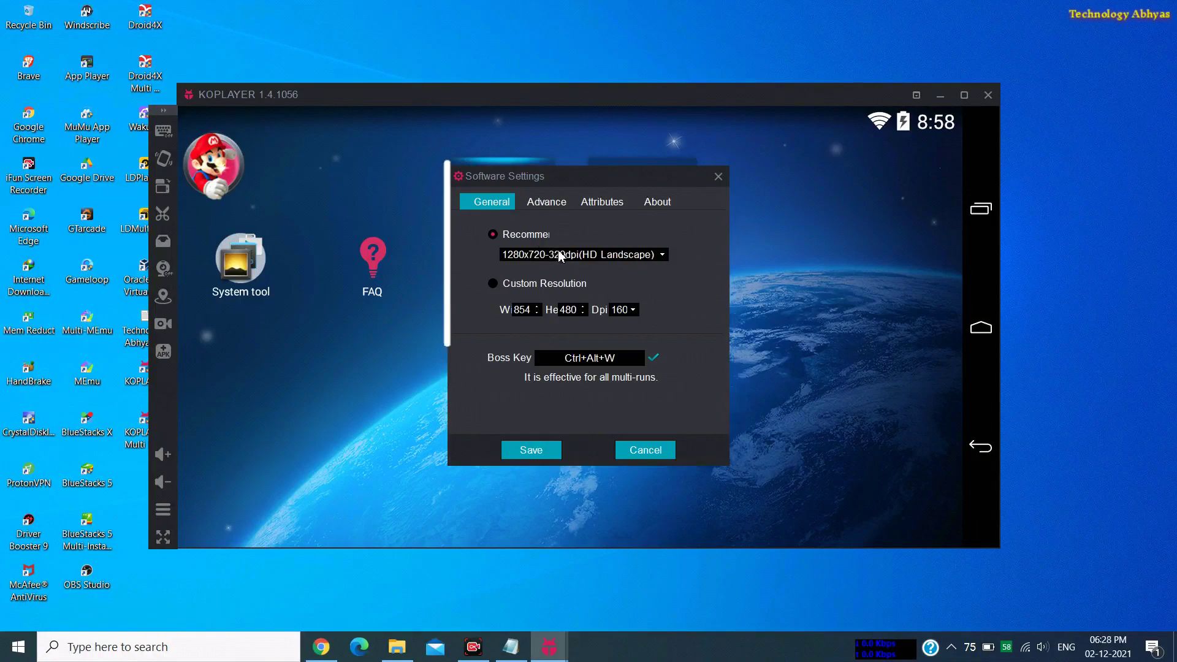
left_click(662, 256)
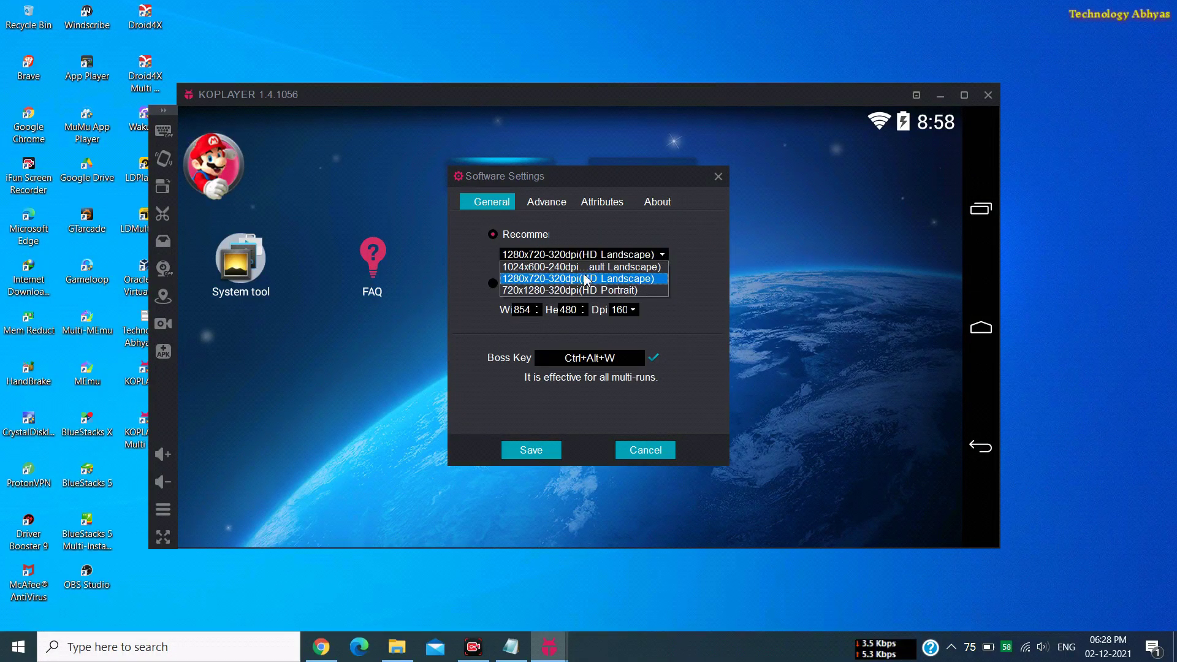
left_click(663, 254)
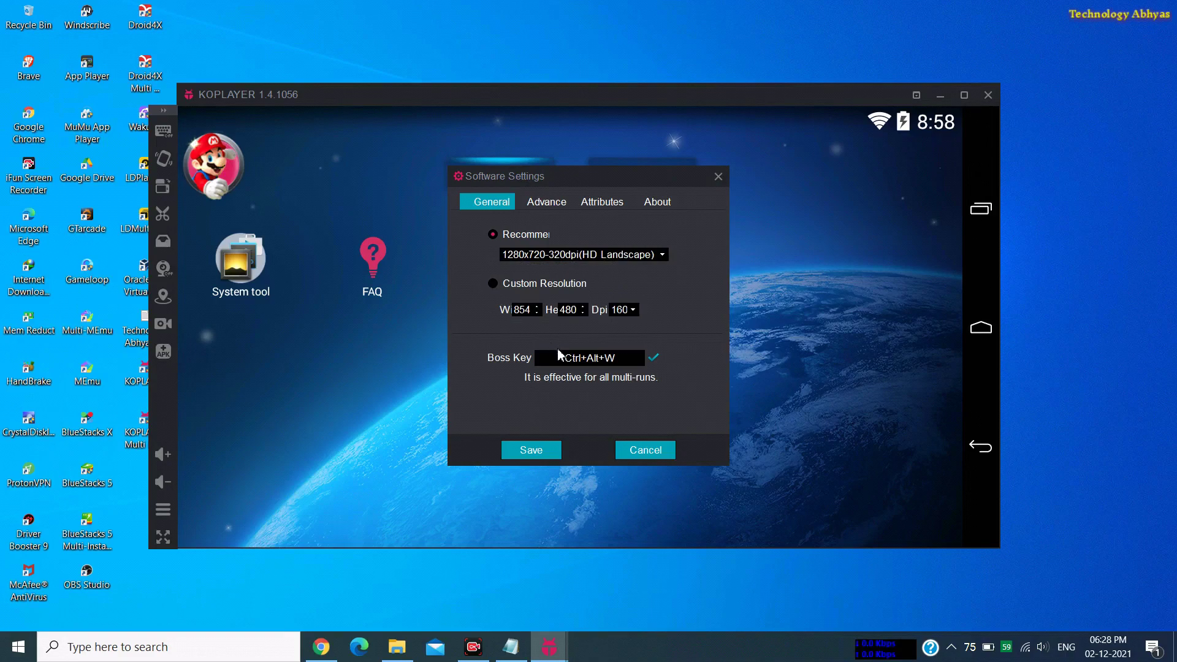
left_click(547, 203)
left_click(561, 249)
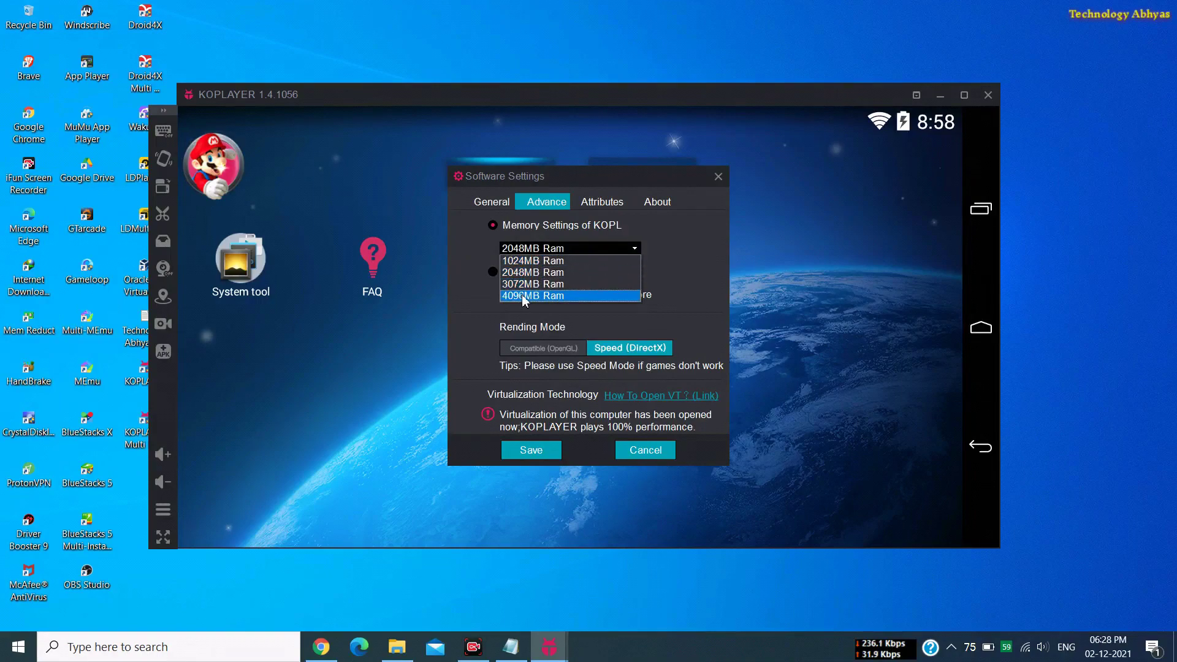
left_click(528, 296)
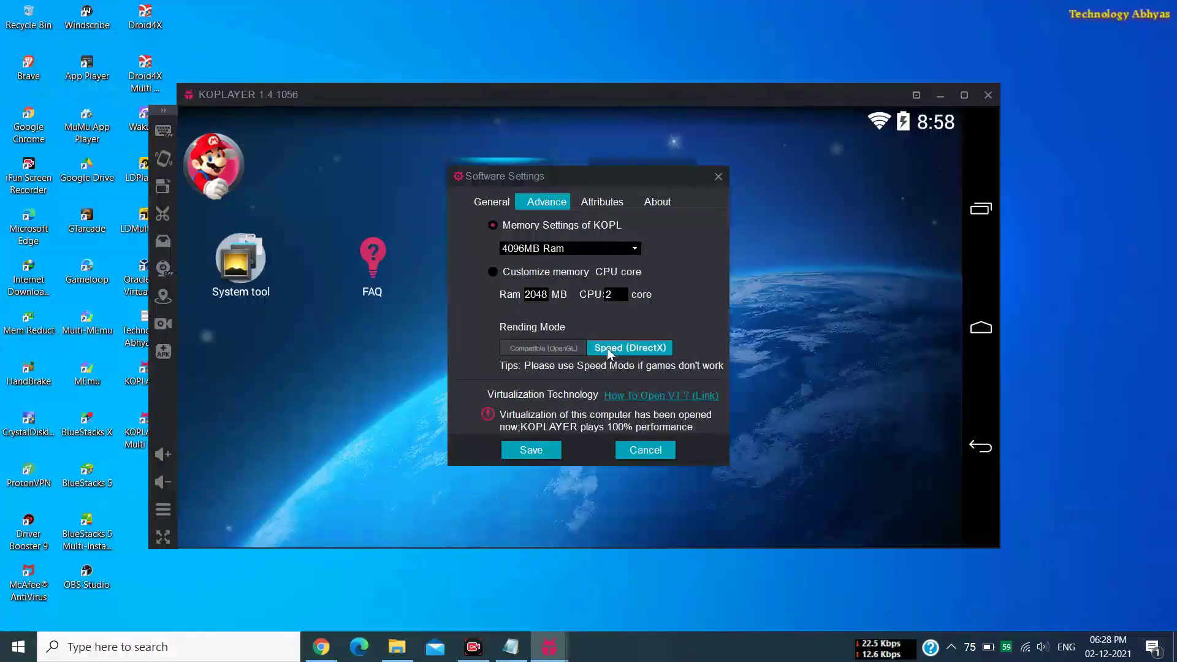
Step: Review the device attributes, including the root and language options, and the version information, and save the software settings
left_click(602, 202)
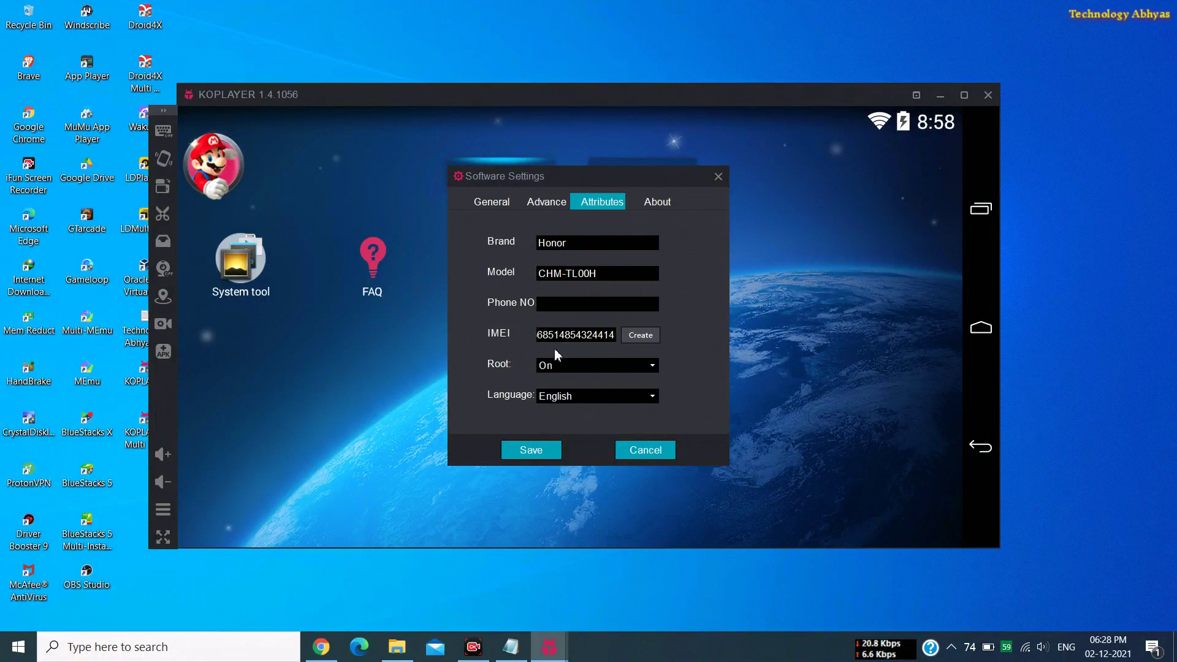
left_click(549, 395)
left_click(549, 395)
left_click(549, 372)
left_click(549, 379)
left_click(651, 202)
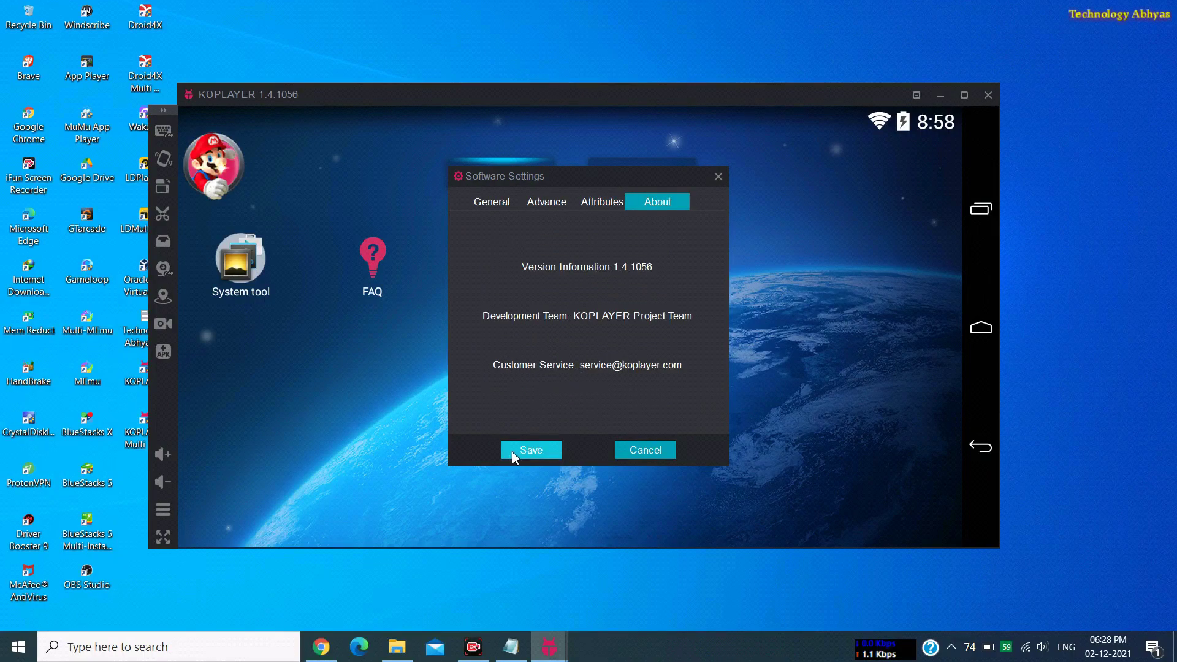
left_click(525, 452)
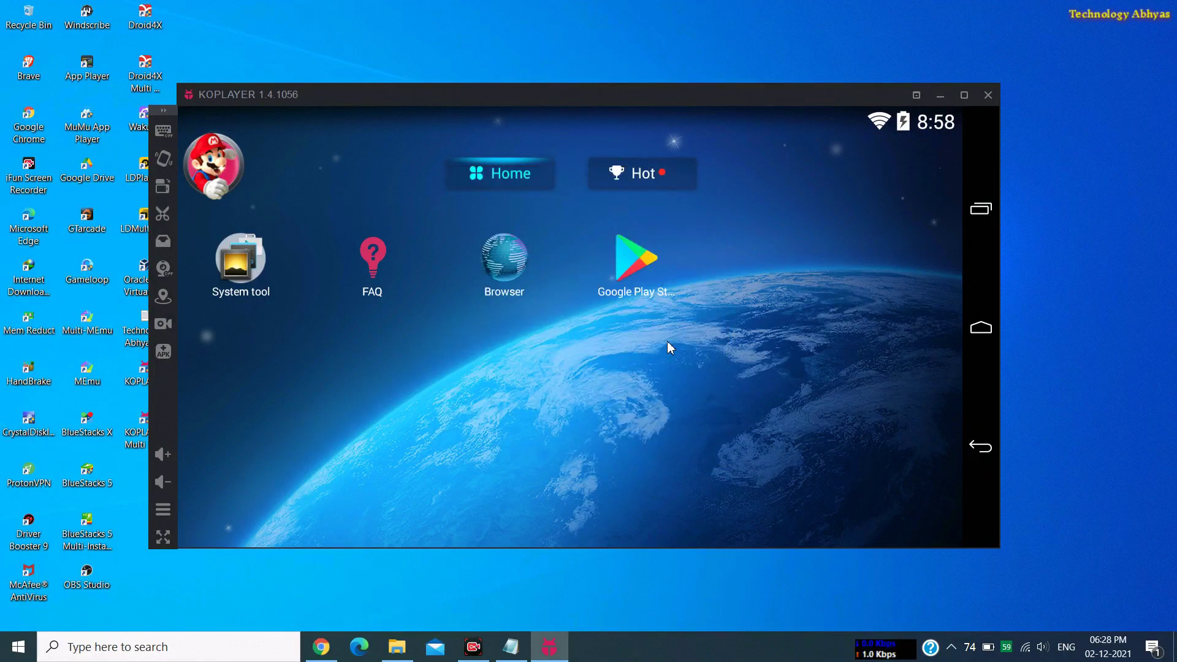
left_click(641, 363)
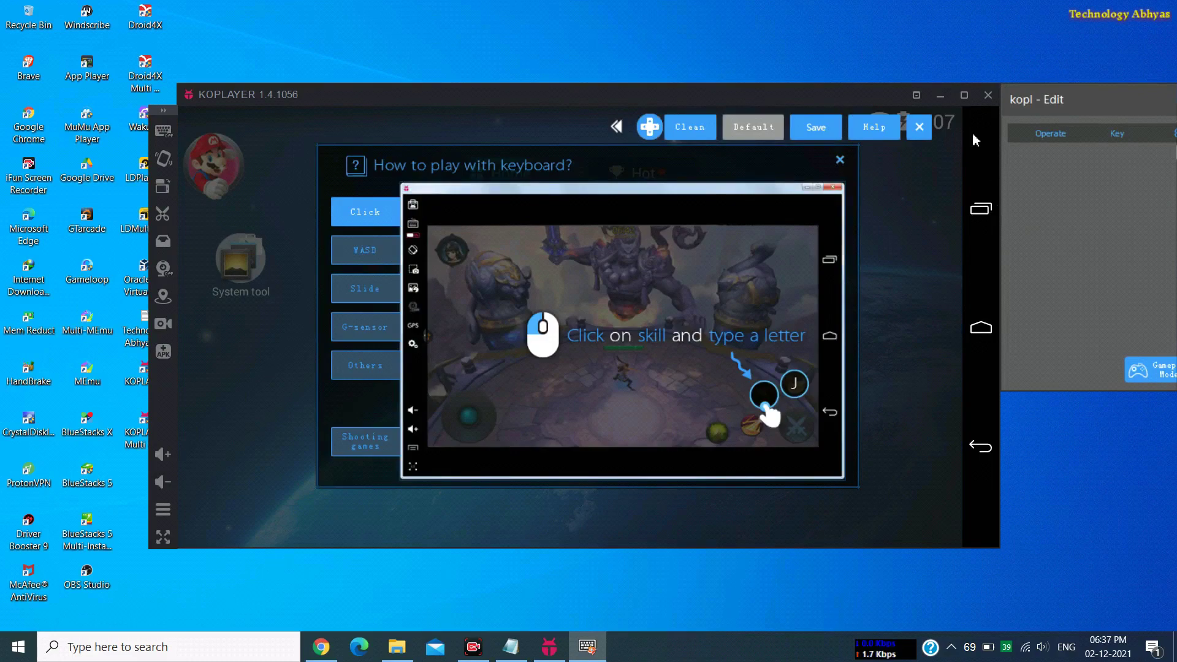
Step: Close the keyboard mapping editor together with its keyboard play help
left_click(920, 126)
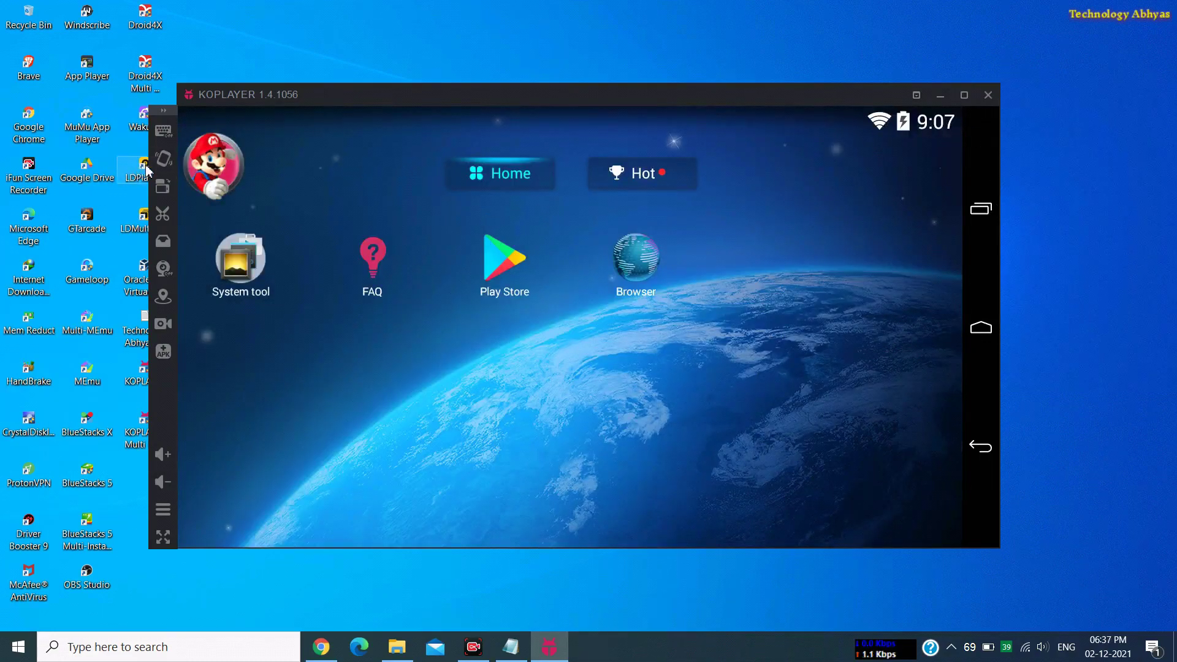
Step: Rotate the emulator screen to portrait orientation and return it to landscape
left_click(158, 185)
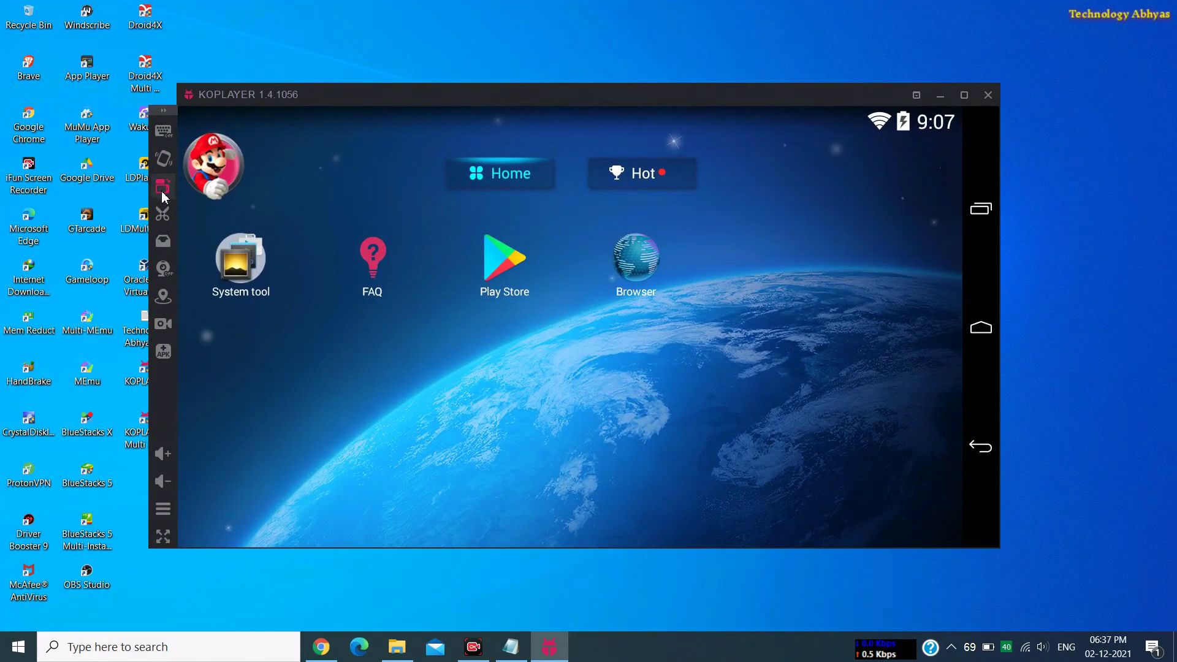
left_click(163, 192)
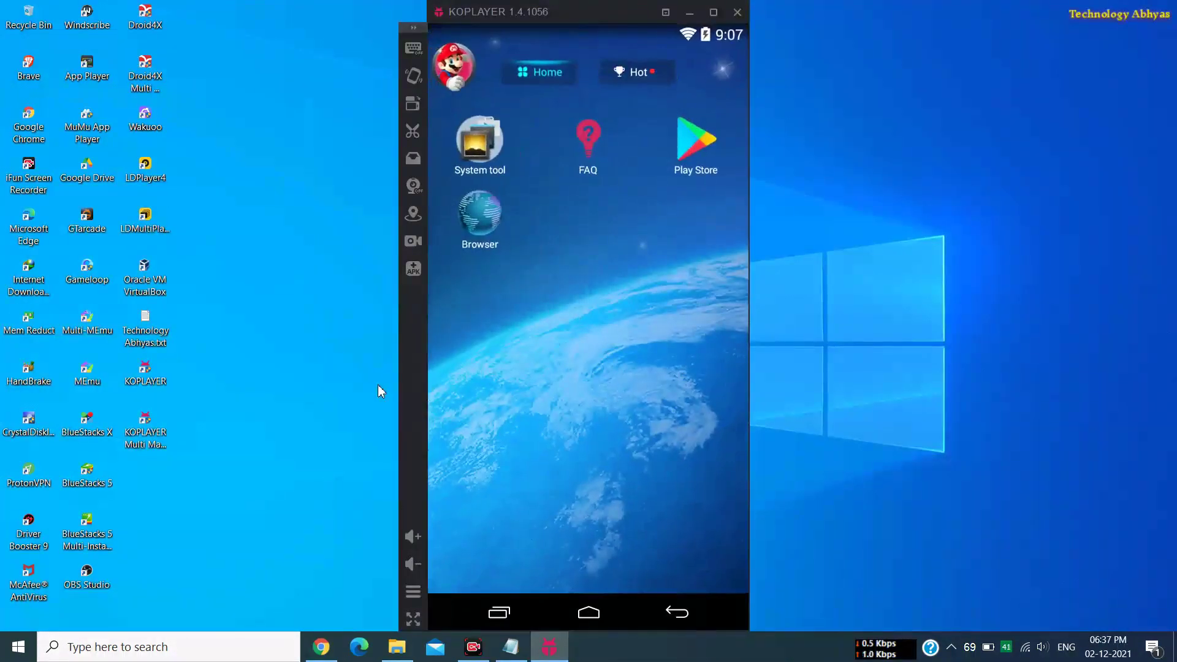
left_click(412, 103)
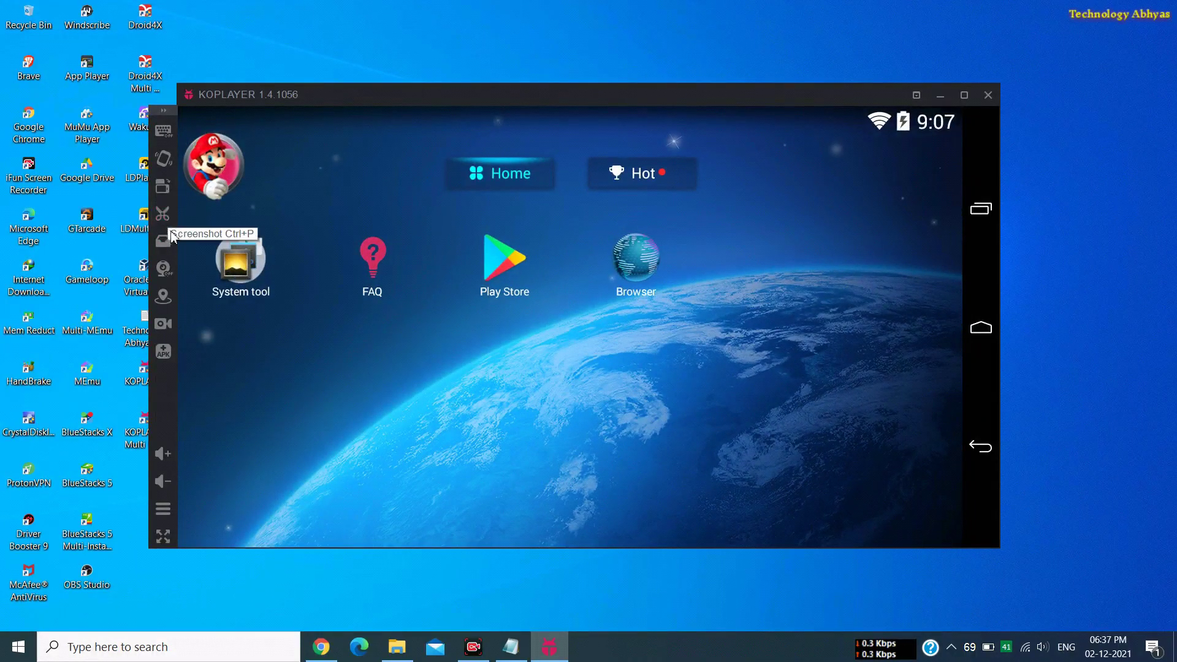
Step: Take a screenshot of the emulator's home screen and dismiss the tip about finding screenshots in Gallery
key("ctrl+p")
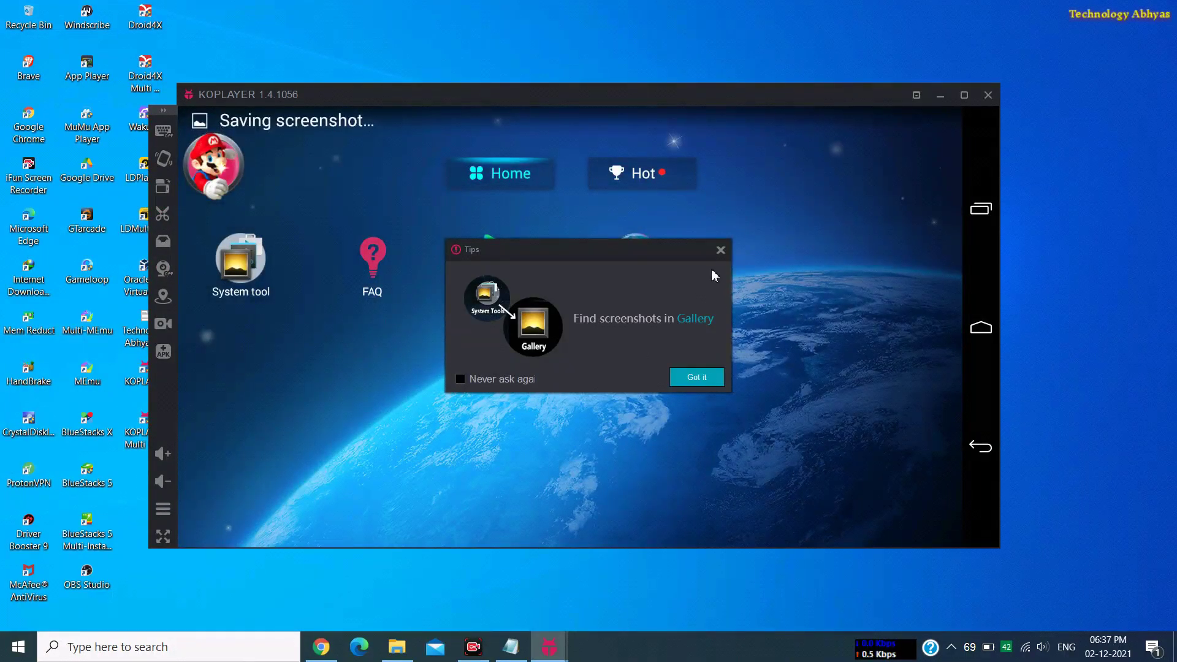
left_click(719, 251)
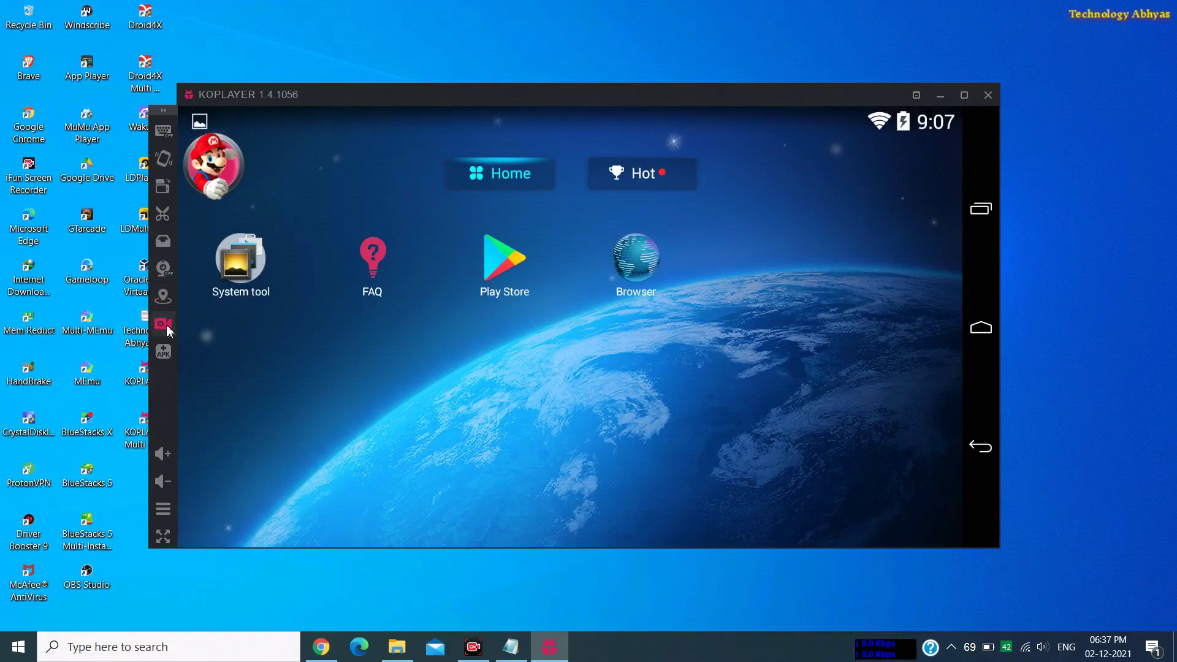
Step: View the Hot section of the emulator's launcher and return to the Home section
left_click(162, 358)
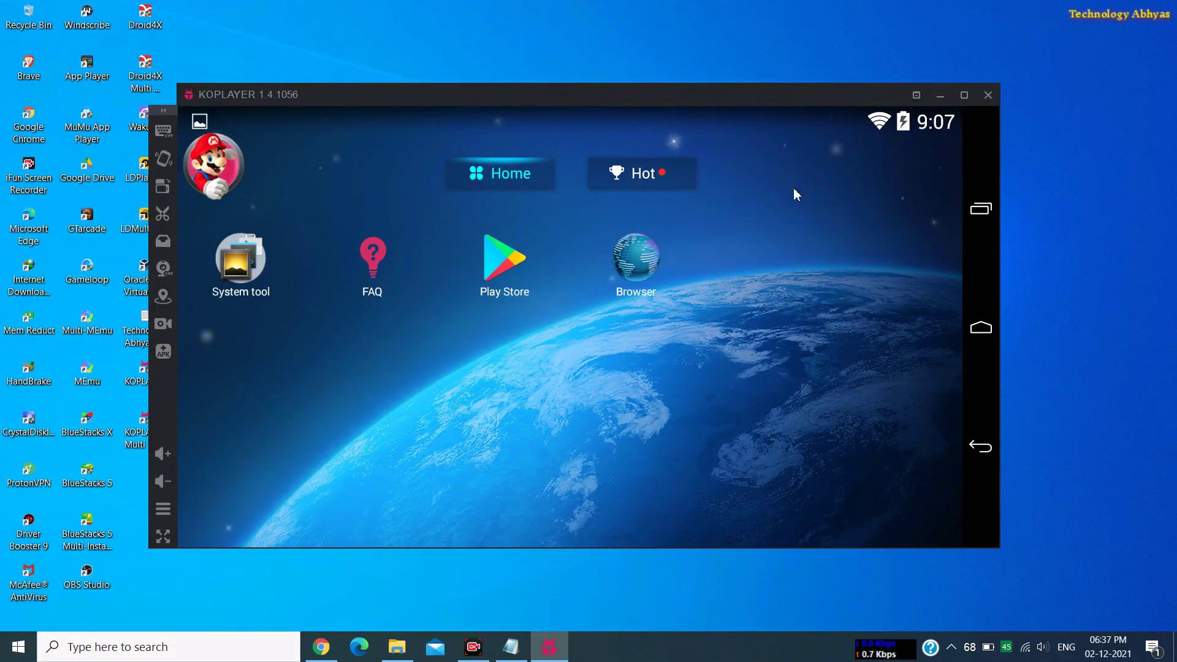
left_click(639, 181)
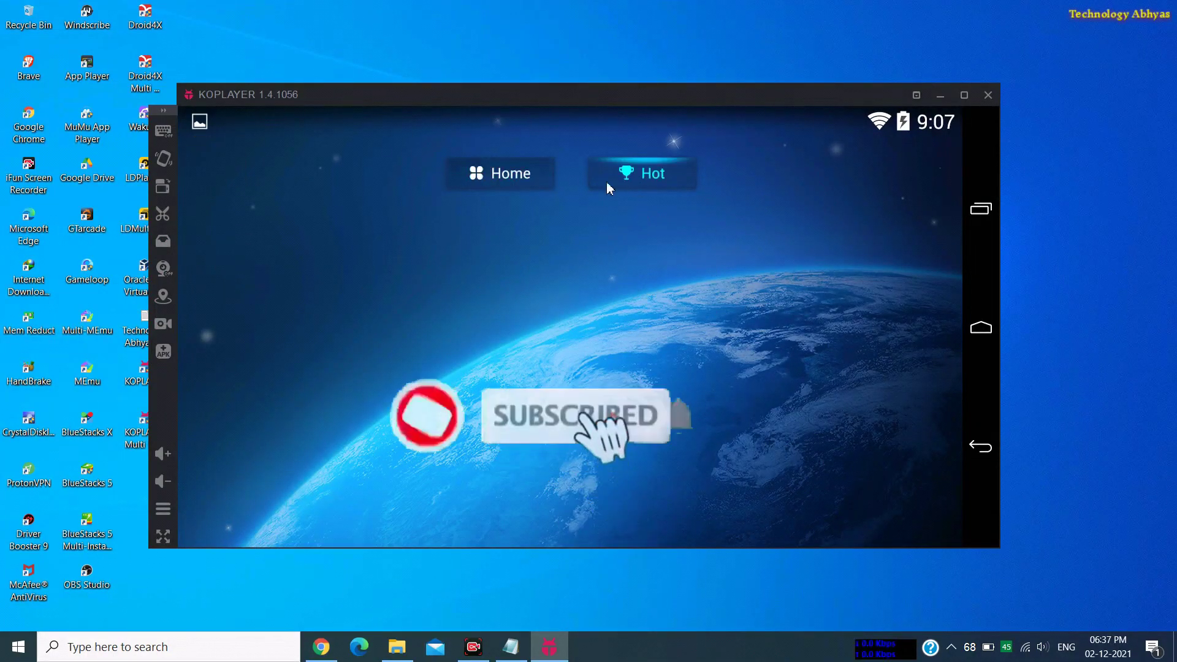
left_click(520, 178)
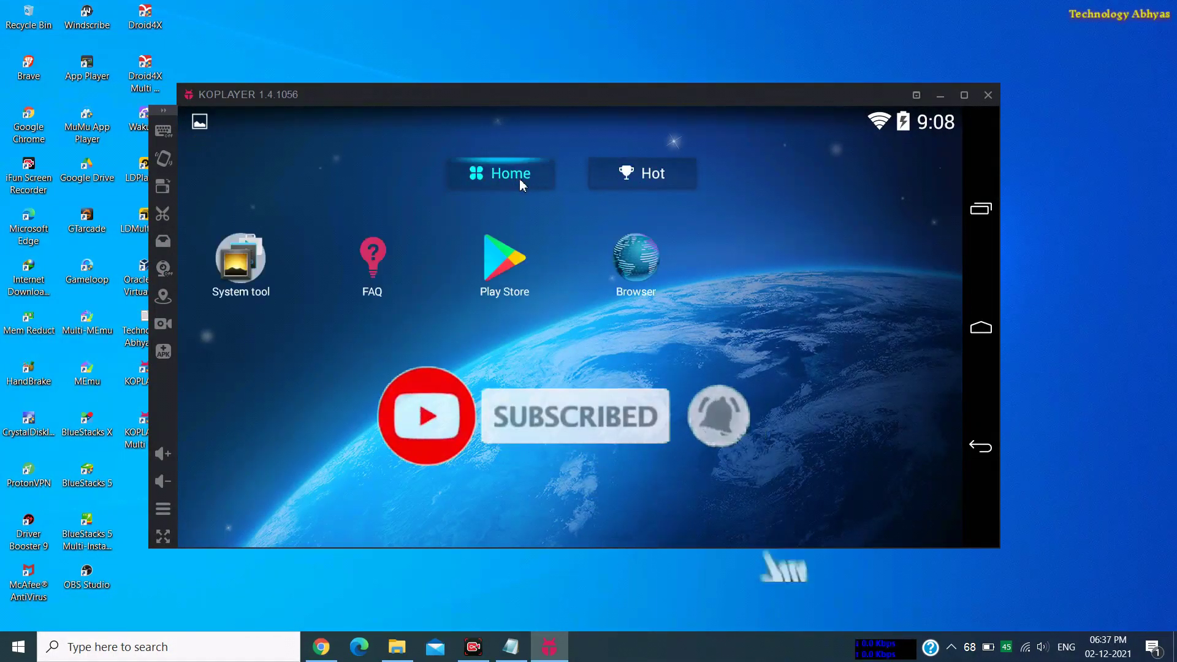